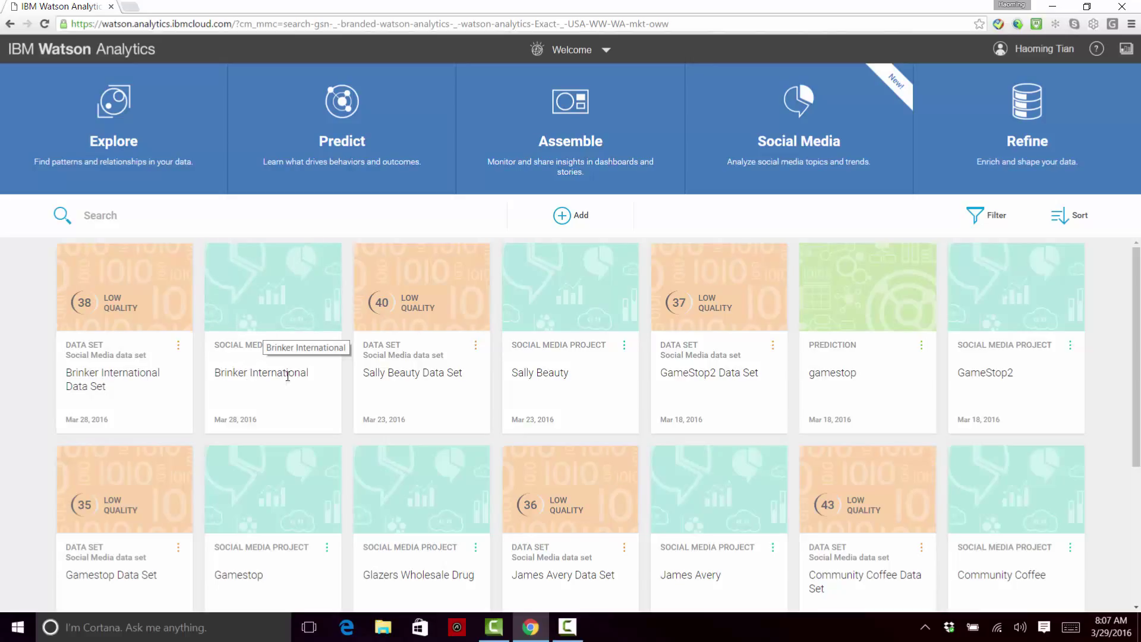
Step: Open the Brinker International project and inspect the food theme's include terms
{"action": "left_click", "coordinate": [280, 299]}
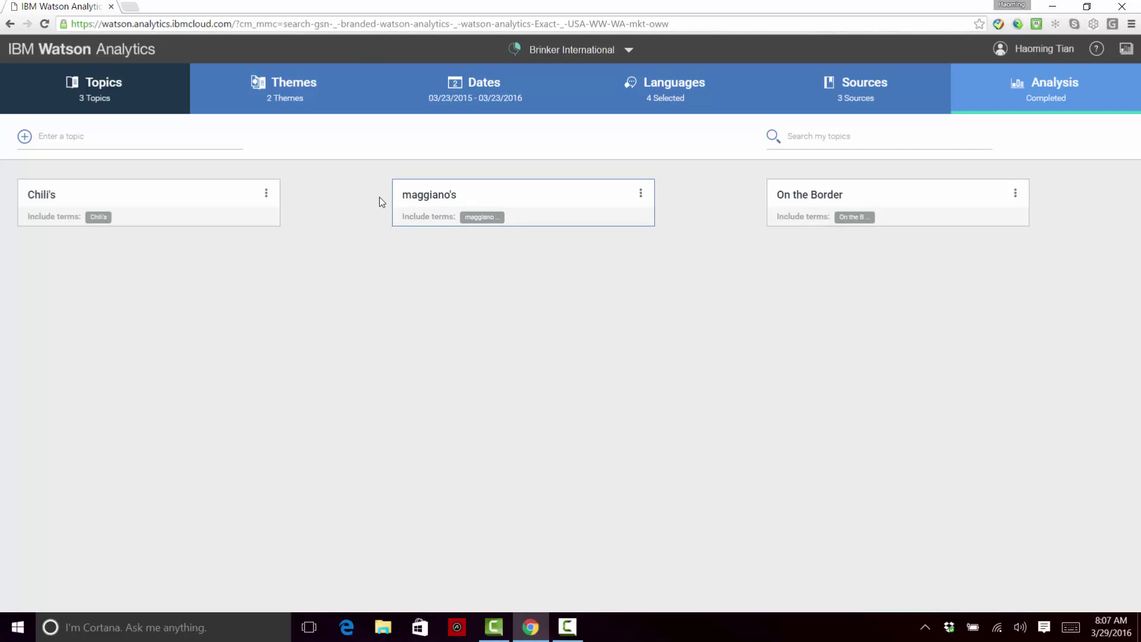
{"action": "left_click", "coordinate": [301, 108]}
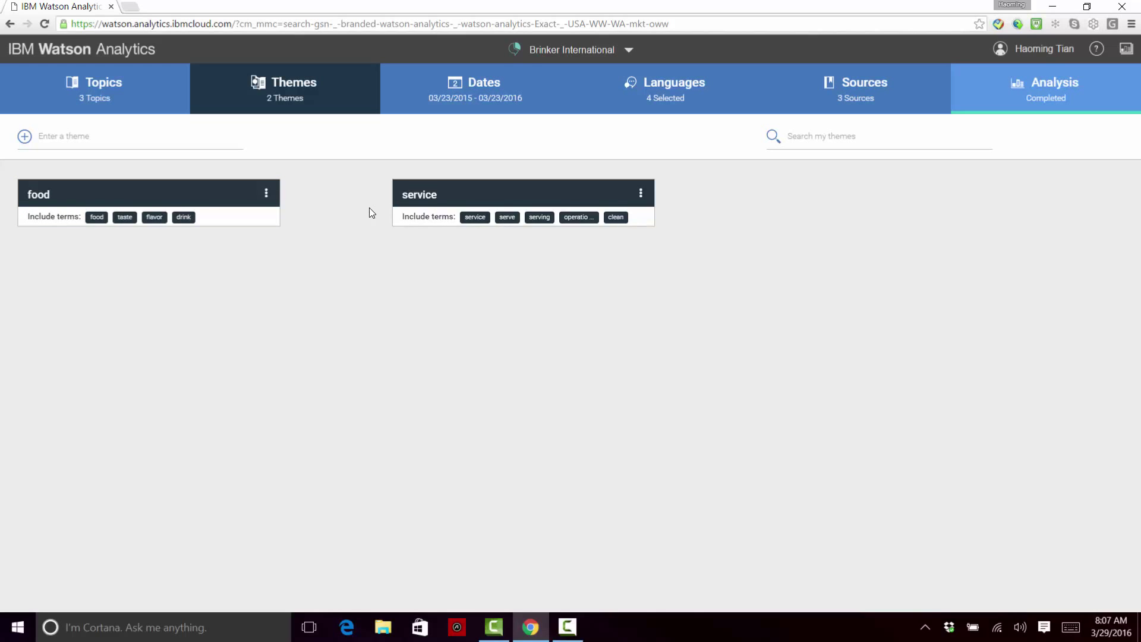
{"action": "left_click", "coordinate": [164, 197]}
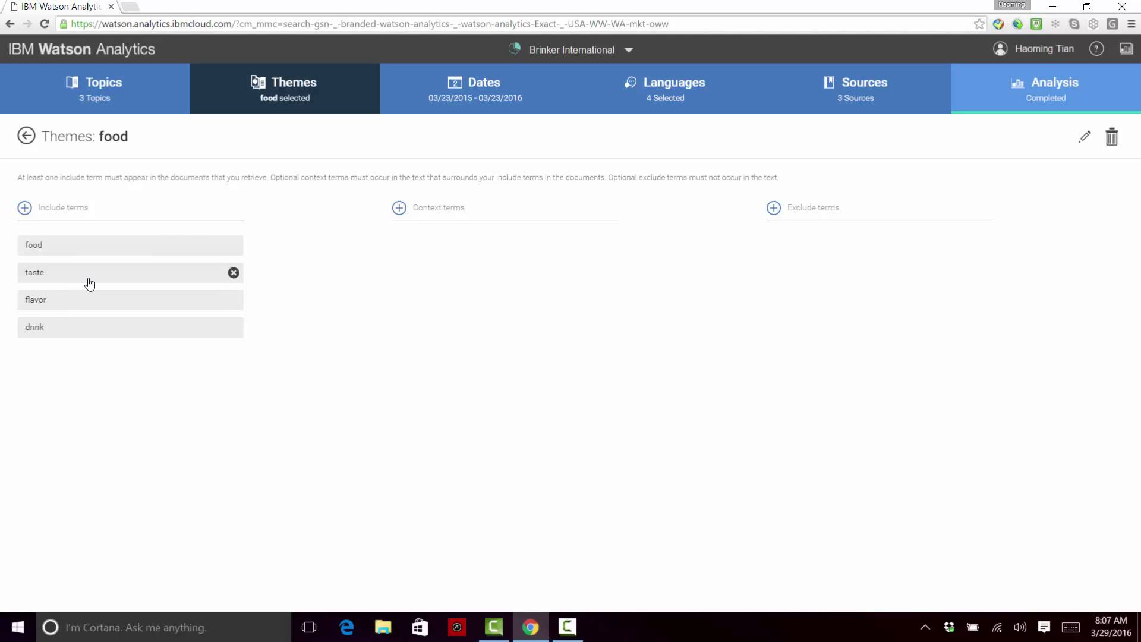
{"action": "left_click", "coordinate": [26, 137]}
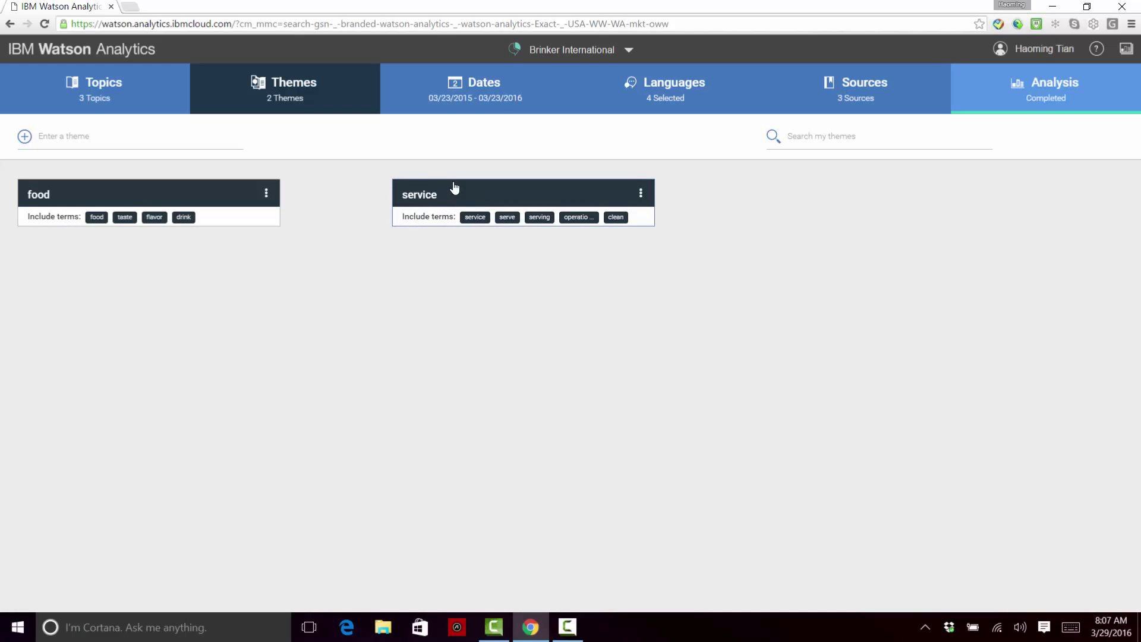
Step: Check the project's date range, languages and data sources, then view the analysis results
{"action": "left_click", "coordinate": [495, 98]}
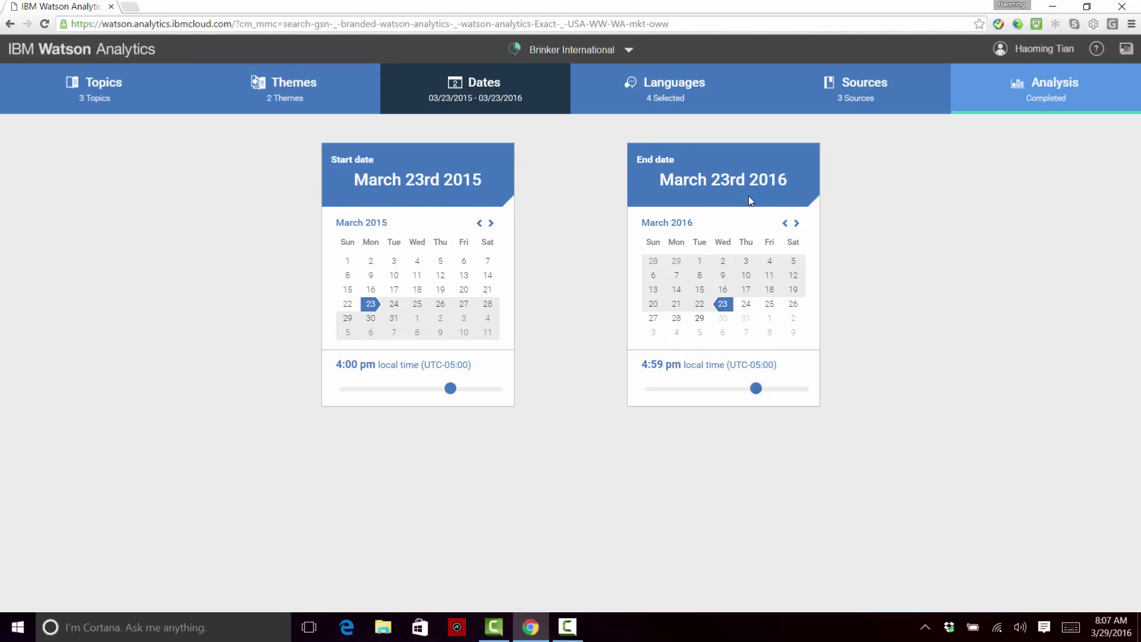
{"action": "left_click", "coordinate": [678, 100]}
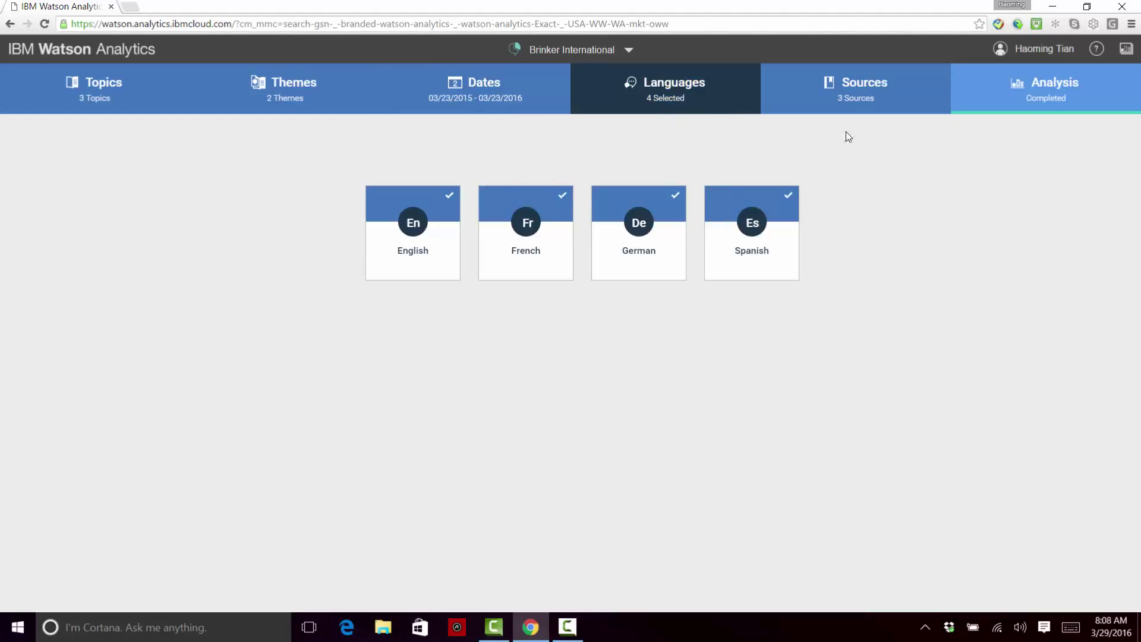
{"action": "left_click", "coordinate": [859, 112]}
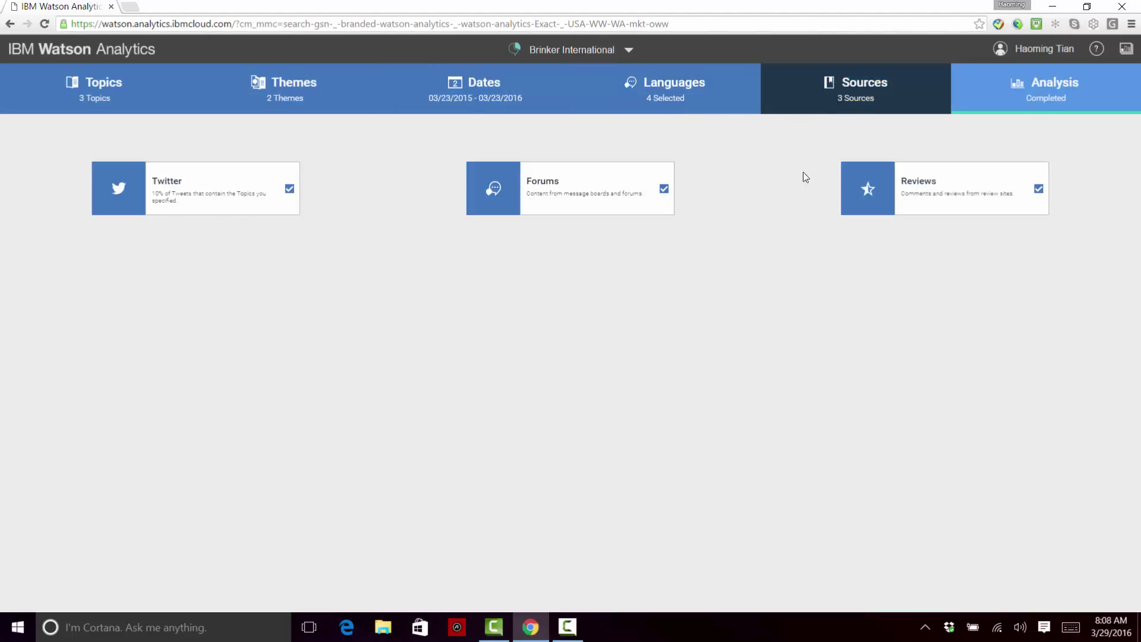
{"action": "left_click", "coordinate": [1039, 101]}
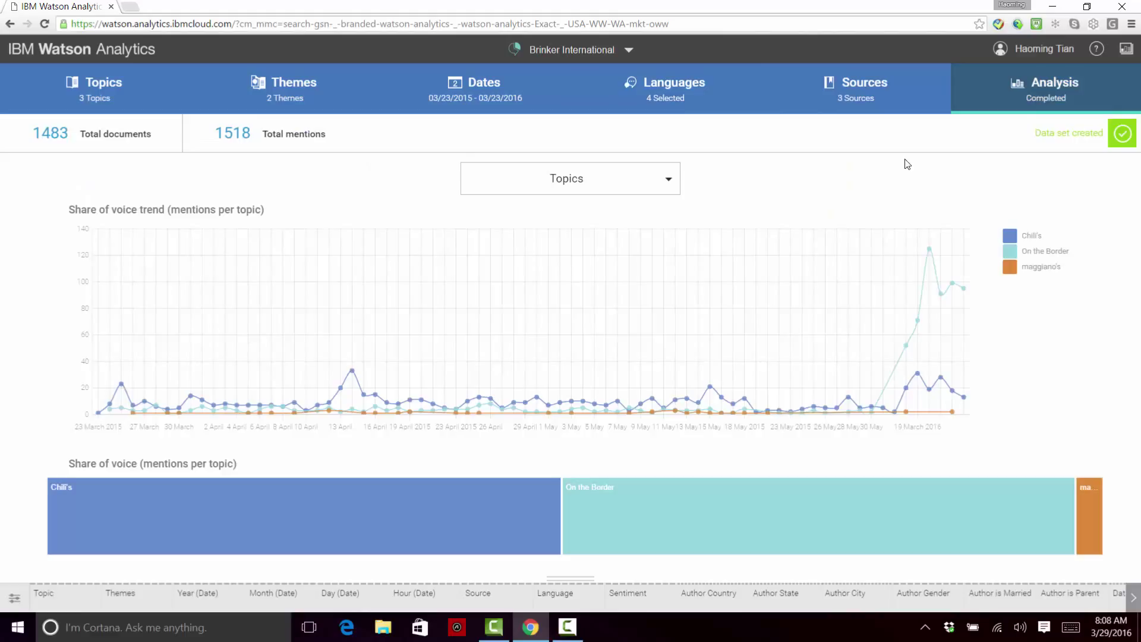
Step: Zoom into the share-of-voice trend chart and pan it back toward earlier dates
{"action": "left_click", "coordinate": [665, 180]}
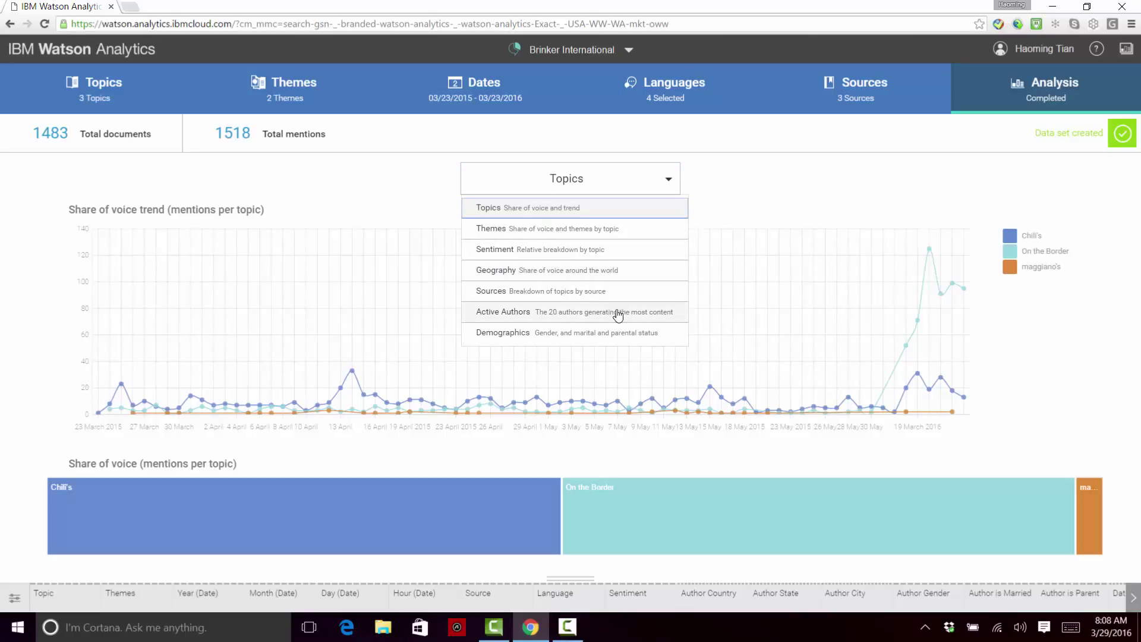
{"action": "left_click", "coordinate": [670, 181]}
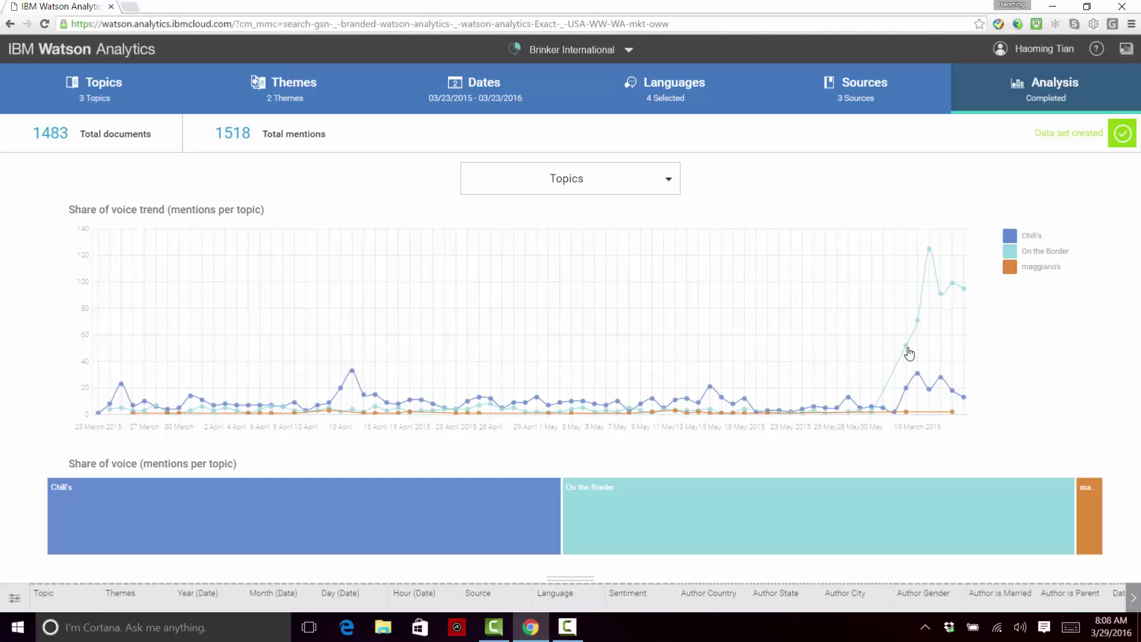
{"action": "mouse_move", "coordinate": [910, 354]}
{"action": "scroll", "coordinate": [945, 294], "scroll_direction": "up", "scroll_amount": 2}
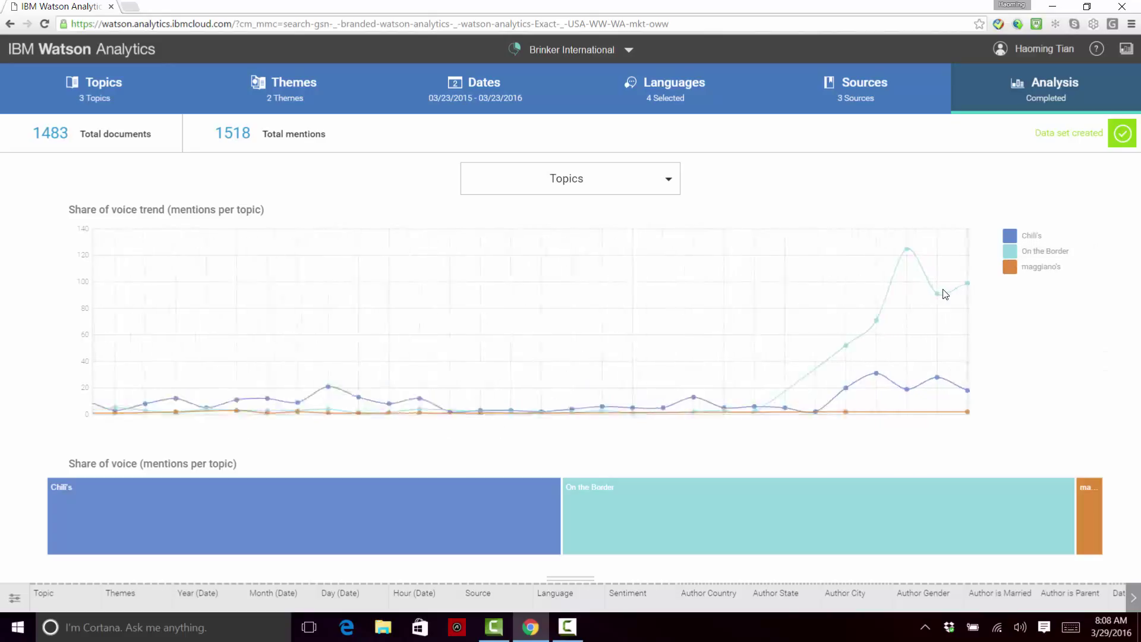
{"action": "left_click_drag", "start_coordinate": [912, 331], "coordinate": [717, 359]}
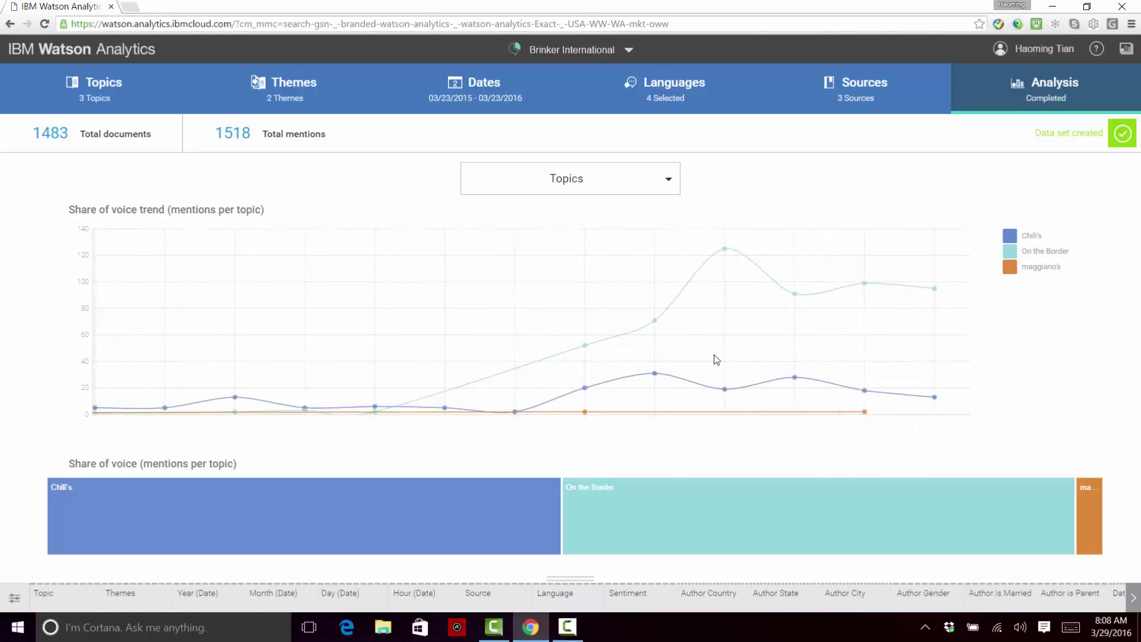
{"action": "scroll", "coordinate": [779, 319], "scroll_direction": "down", "scroll_amount": 3}
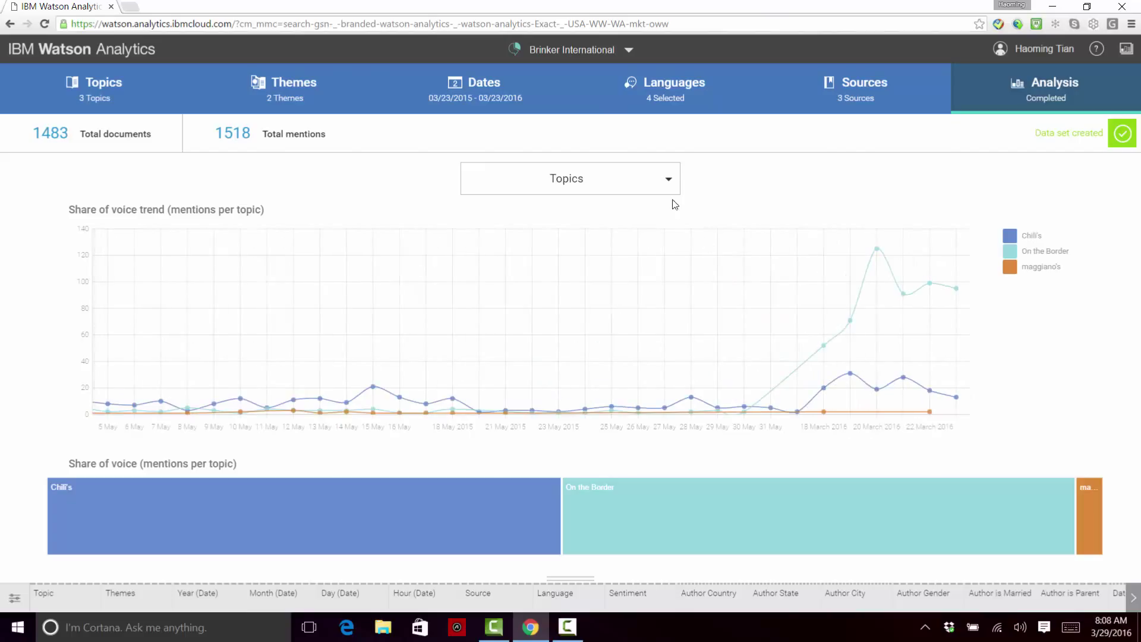
{"action": "left_click", "coordinate": [667, 180]}
Step: Switch to the Themes view and check mention counts per theme and topic
{"action": "left_click", "coordinate": [622, 232]}
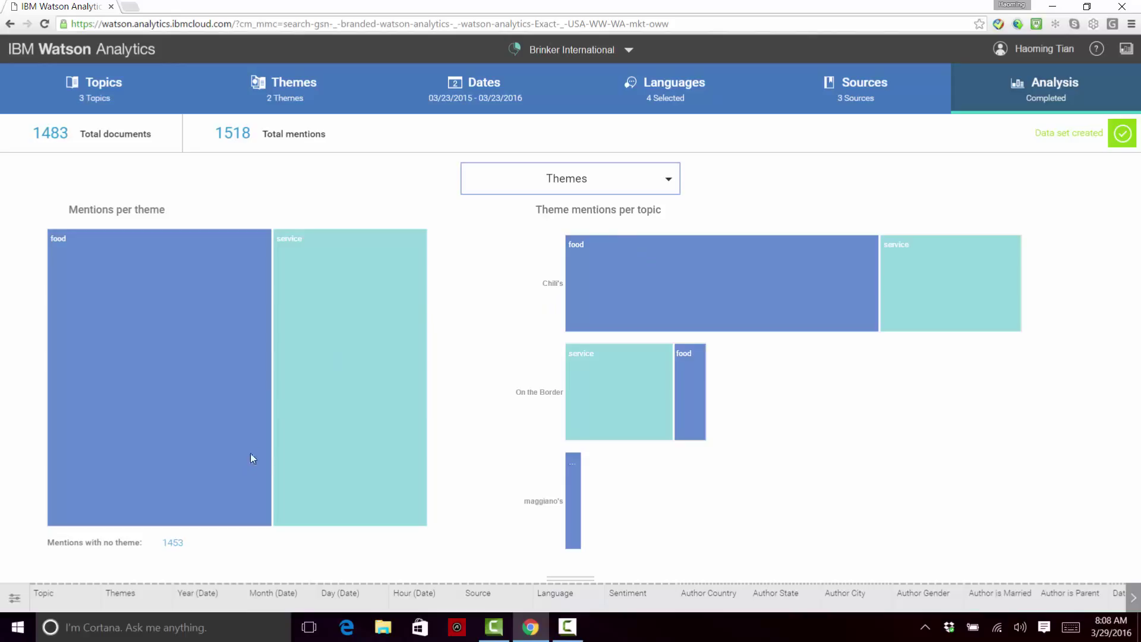
{"action": "mouse_move", "coordinate": [263, 423]}
{"action": "mouse_move", "coordinate": [340, 378]}
Step: Switch to the Sentiment view and review positive, ambivalent, neutral and negative percentages per topic
{"action": "left_click", "coordinate": [632, 186]}
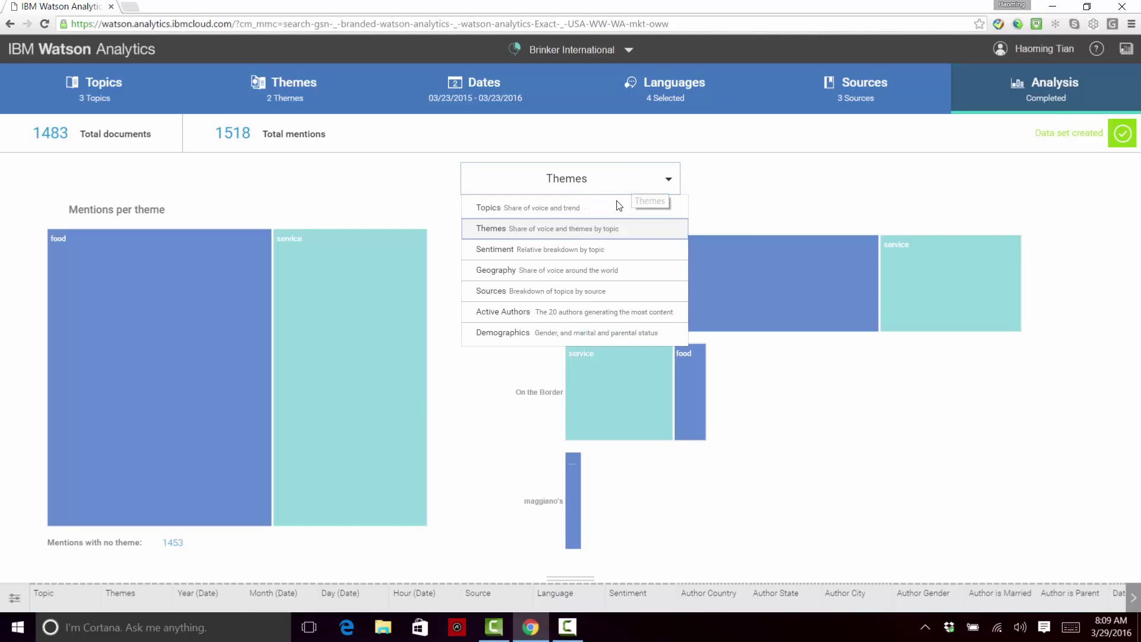
{"action": "left_click", "coordinate": [564, 255]}
{"action": "mouse_move", "coordinate": [448, 271]}
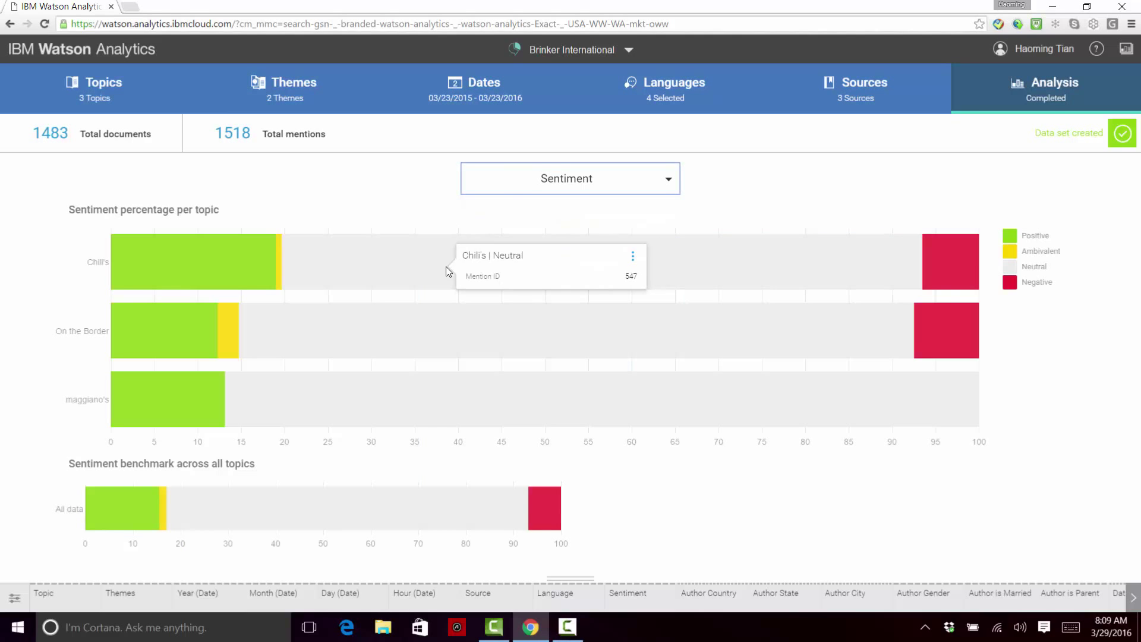
{"action": "mouse_move", "coordinate": [198, 259]}
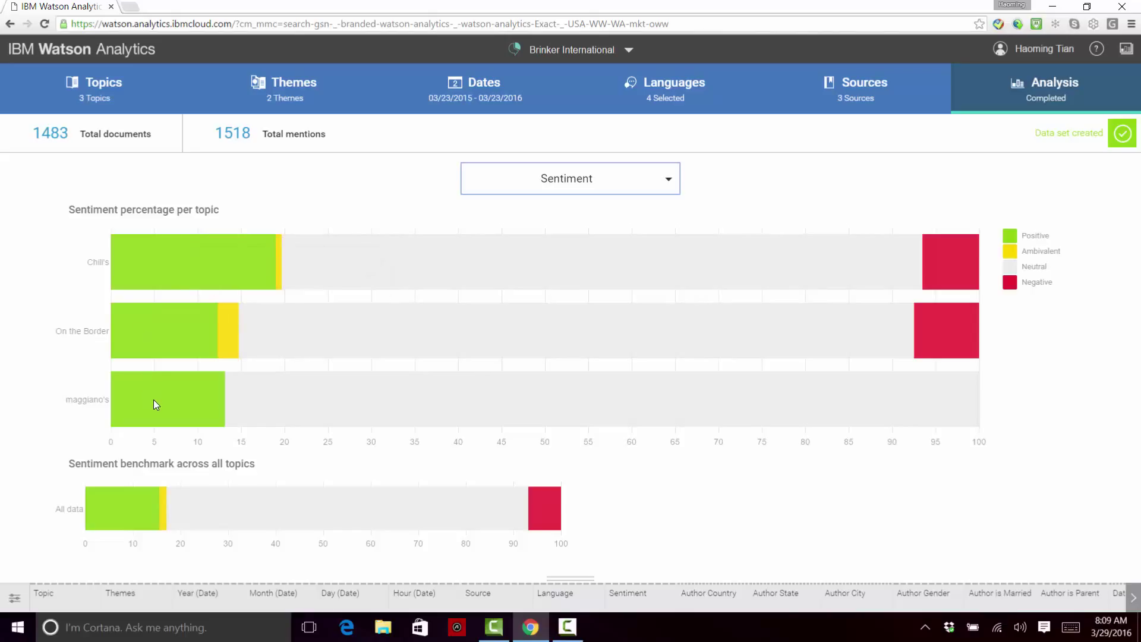
{"action": "mouse_move", "coordinate": [153, 399]}
{"action": "left_click", "coordinate": [634, 183]}
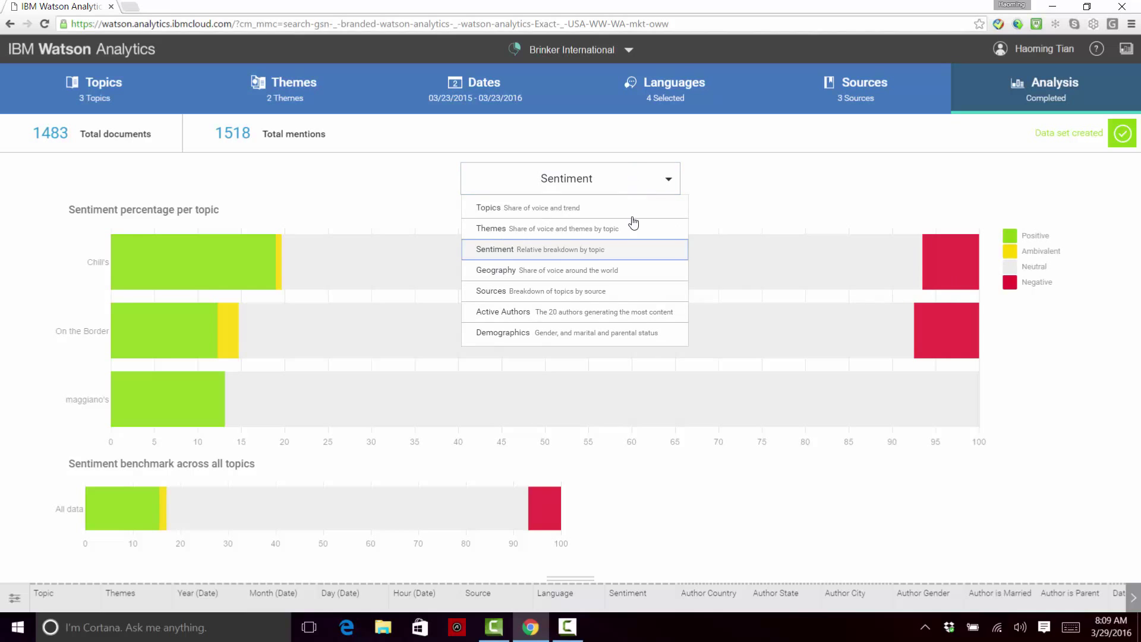
Step: Show mentions by geography and drill from the United States down to Texas cities
{"action": "left_click", "coordinate": [594, 272]}
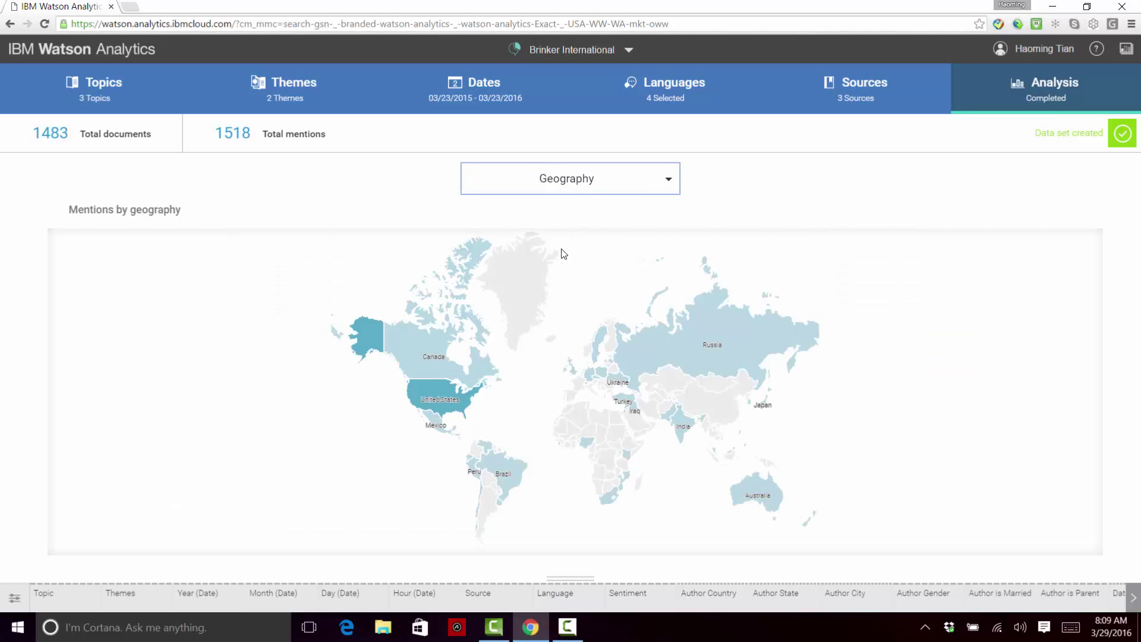
{"action": "left_click", "coordinate": [436, 402]}
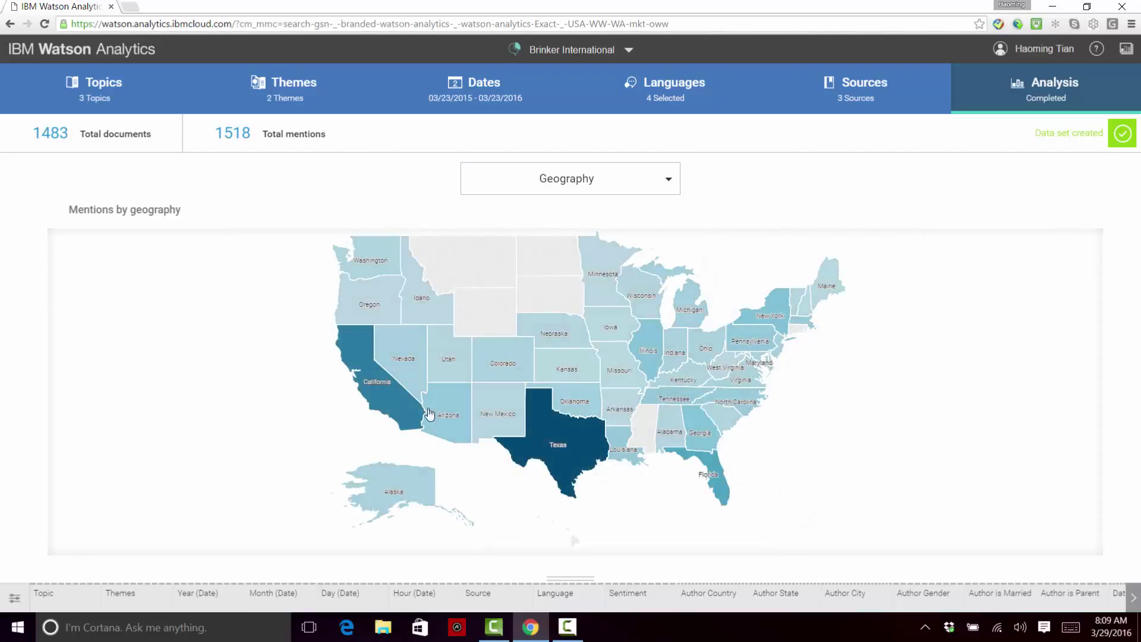
{"action": "mouse_move", "coordinate": [543, 440]}
{"action": "left_click", "coordinate": [565, 444]}
{"action": "left_click", "coordinate": [636, 483]}
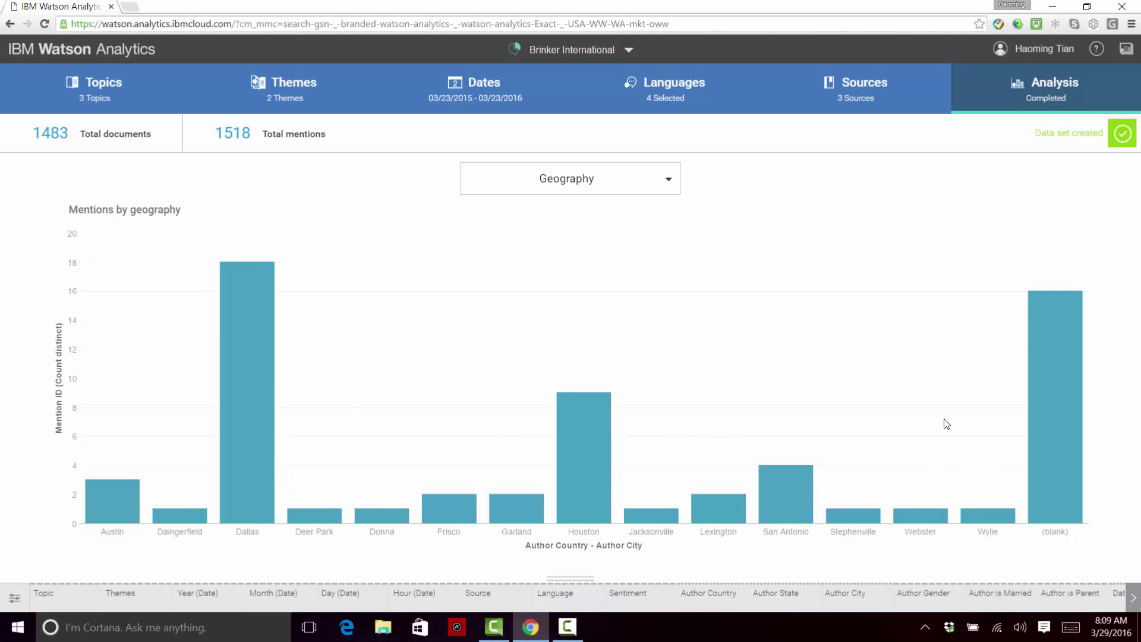
{"action": "left_click", "coordinate": [663, 189]}
Step: View mentions by source, then switch to the most active authors treemap
{"action": "left_click", "coordinate": [557, 293]}
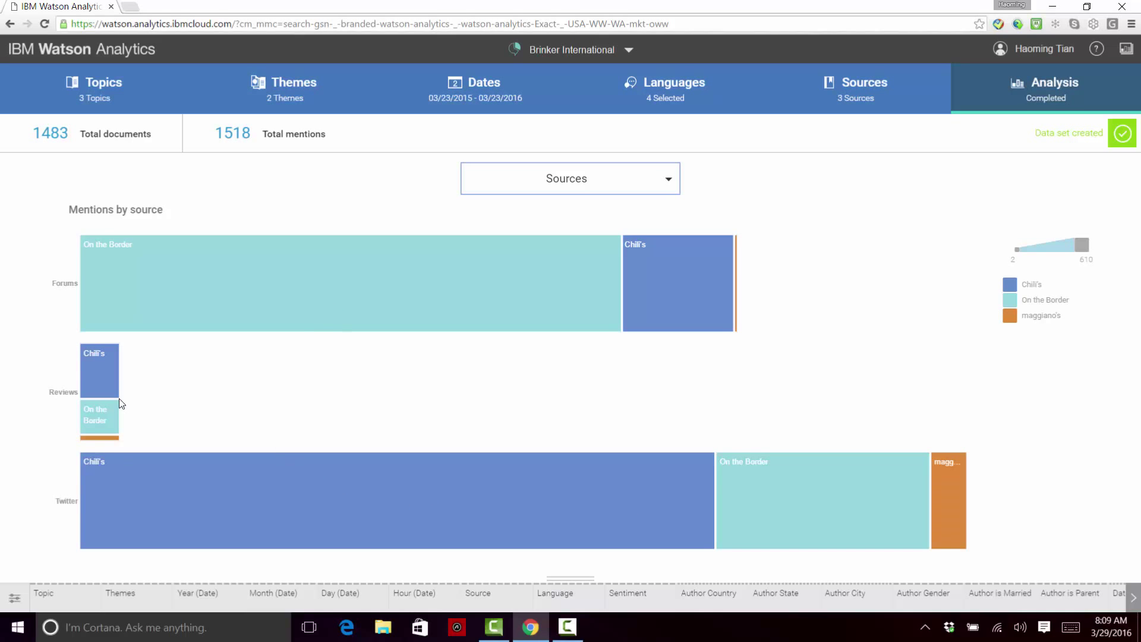
{"action": "left_click", "coordinate": [656, 187]}
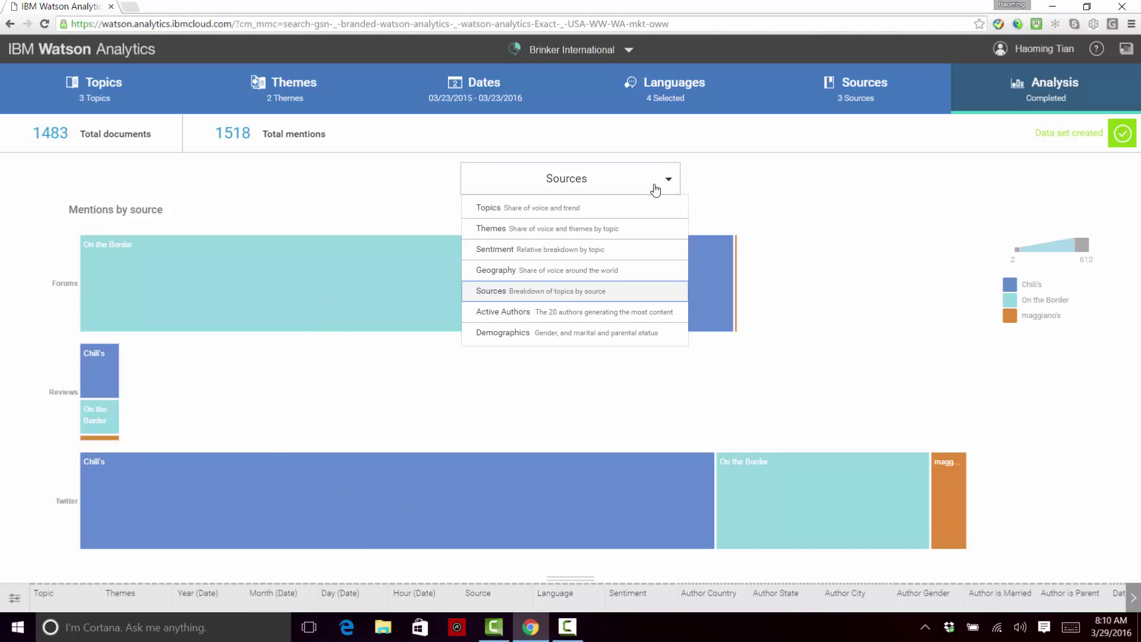
{"action": "left_click", "coordinate": [573, 313]}
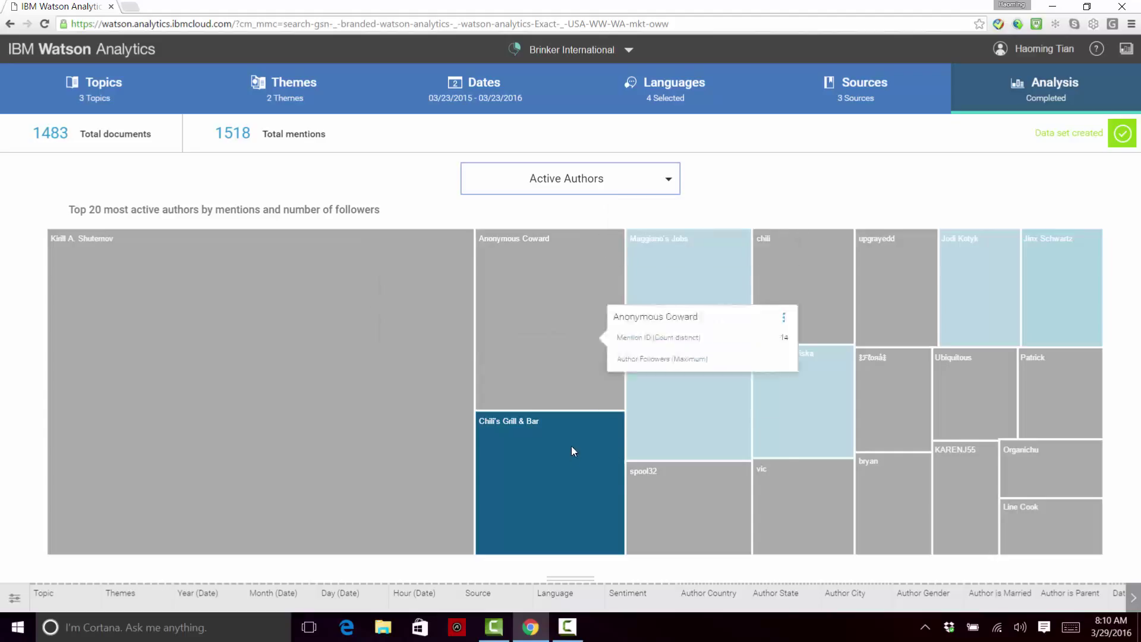
{"action": "mouse_move", "coordinate": [569, 438]}
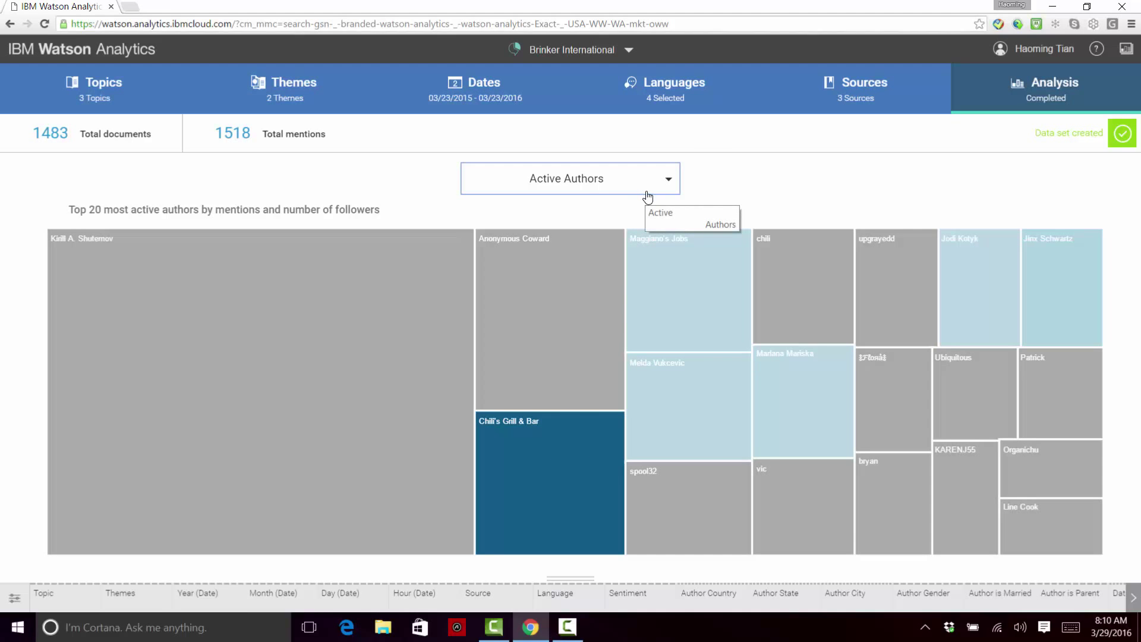
Step: Filter the data tray's Topic column to On the Border only
{"action": "left_click", "coordinate": [59, 600]}
{"action": "left_click", "coordinate": [86, 537]}
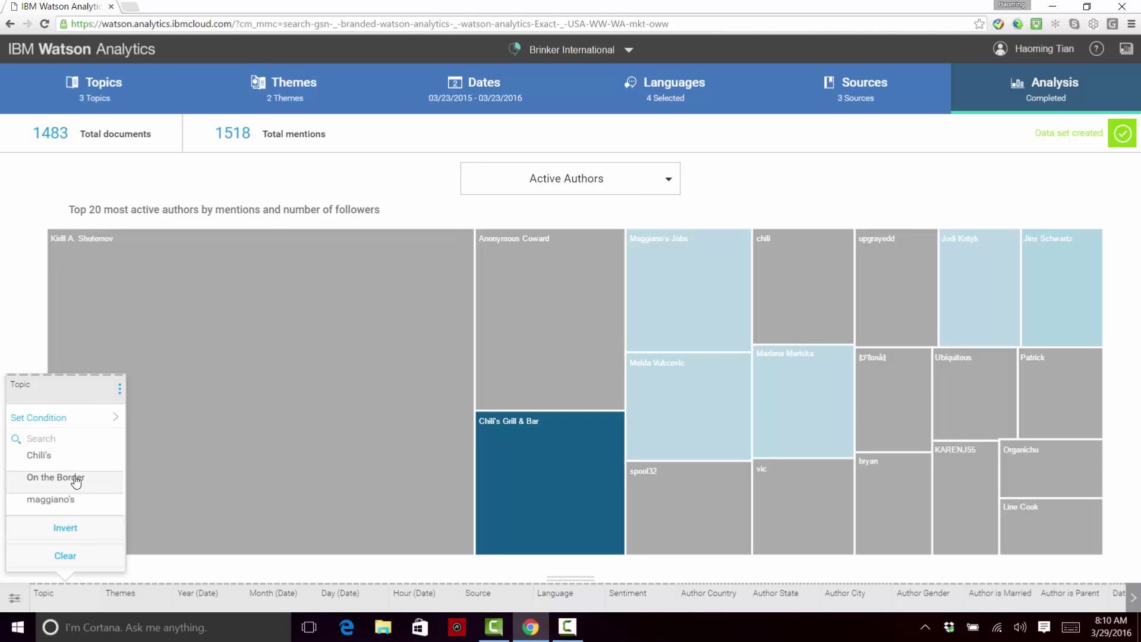
{"action": "left_click", "coordinate": [75, 482]}
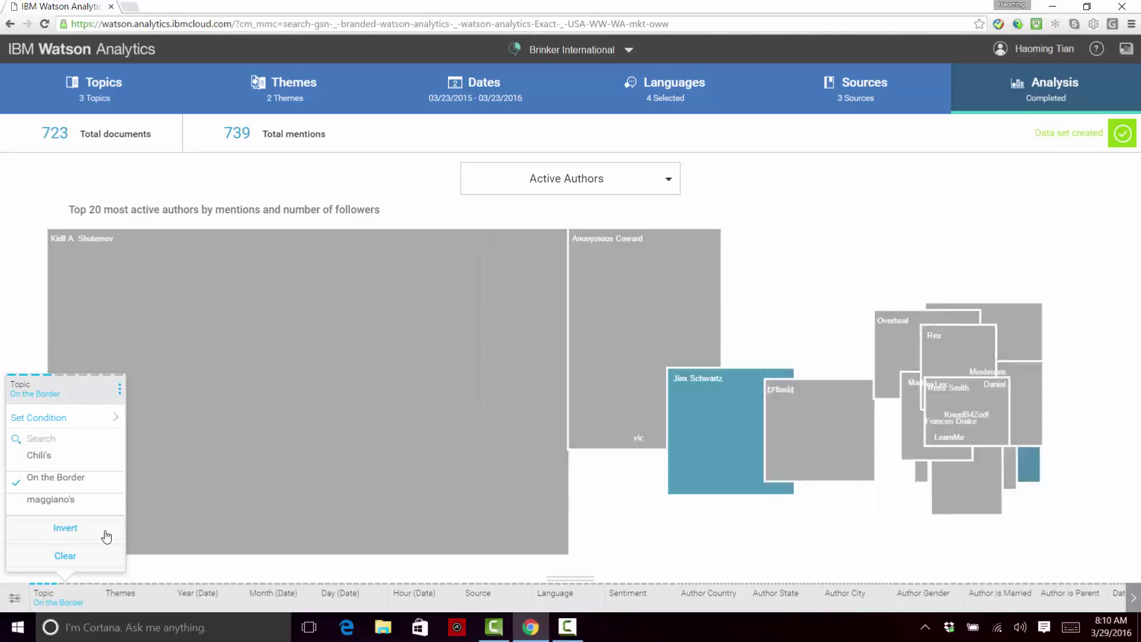
{"action": "left_click", "coordinate": [78, 559]}
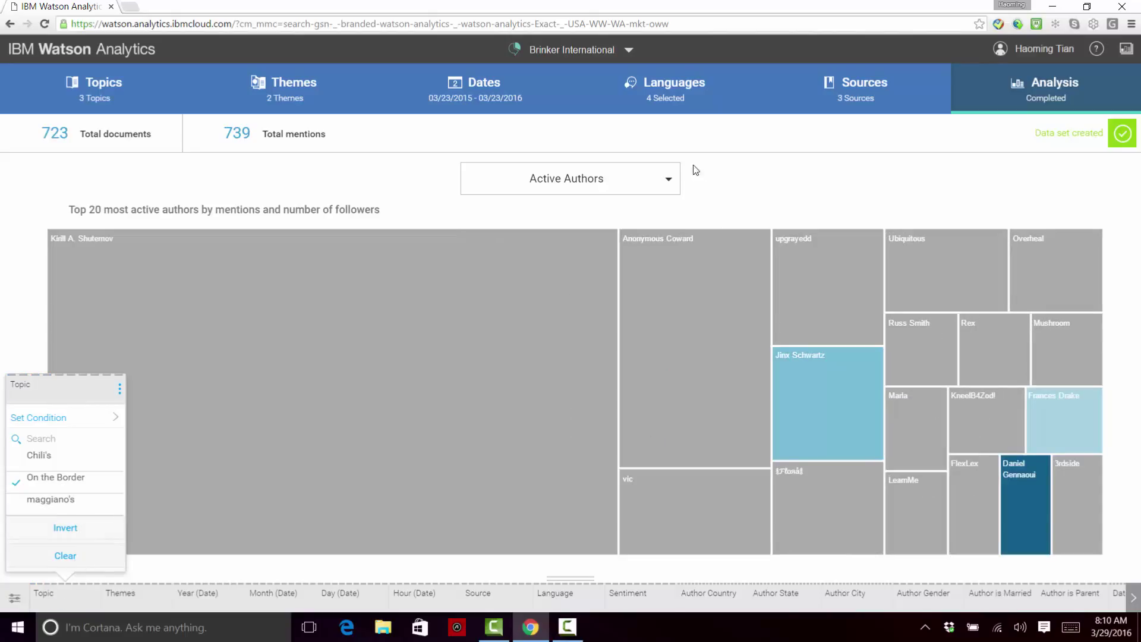
{"action": "left_click", "coordinate": [653, 186]}
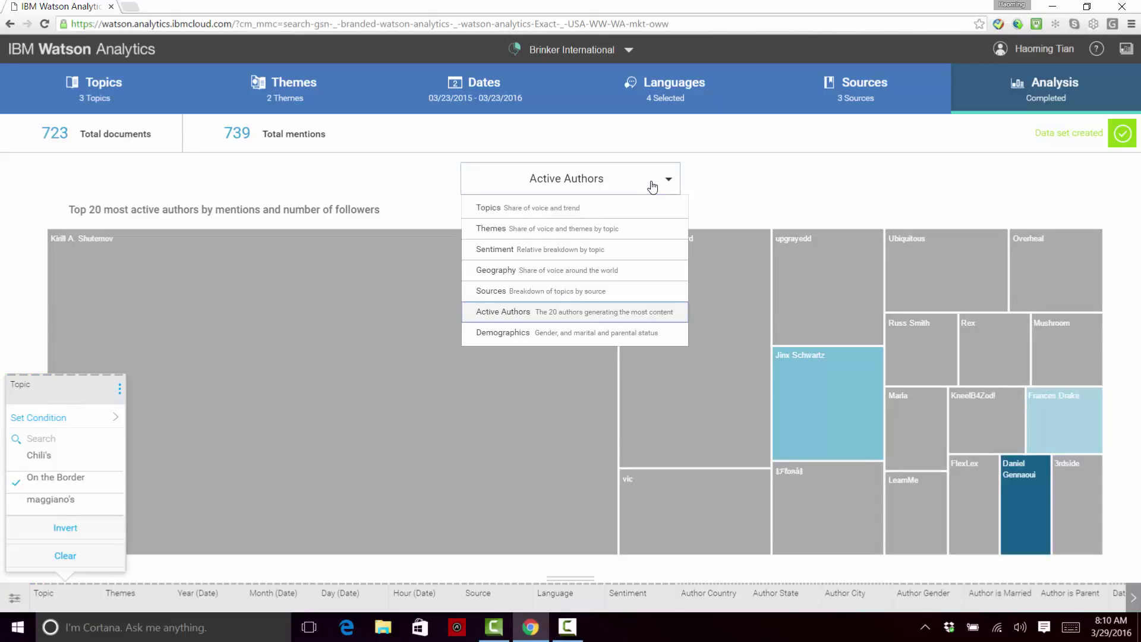
Step: Show the Demographics charts and check the data tray's Sentiment filter without changing it
{"action": "left_click", "coordinate": [538, 338]}
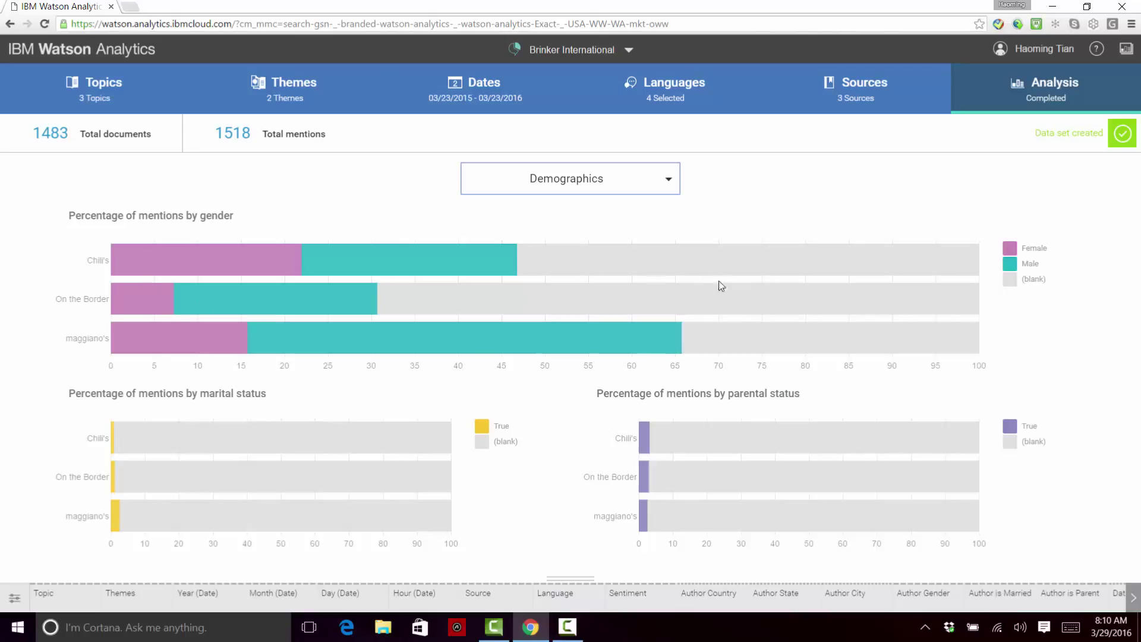
{"action": "mouse_move", "coordinate": [747, 302]}
{"action": "left_click_drag", "start_coordinate": [581, 571], "coordinate": [581, 429]}
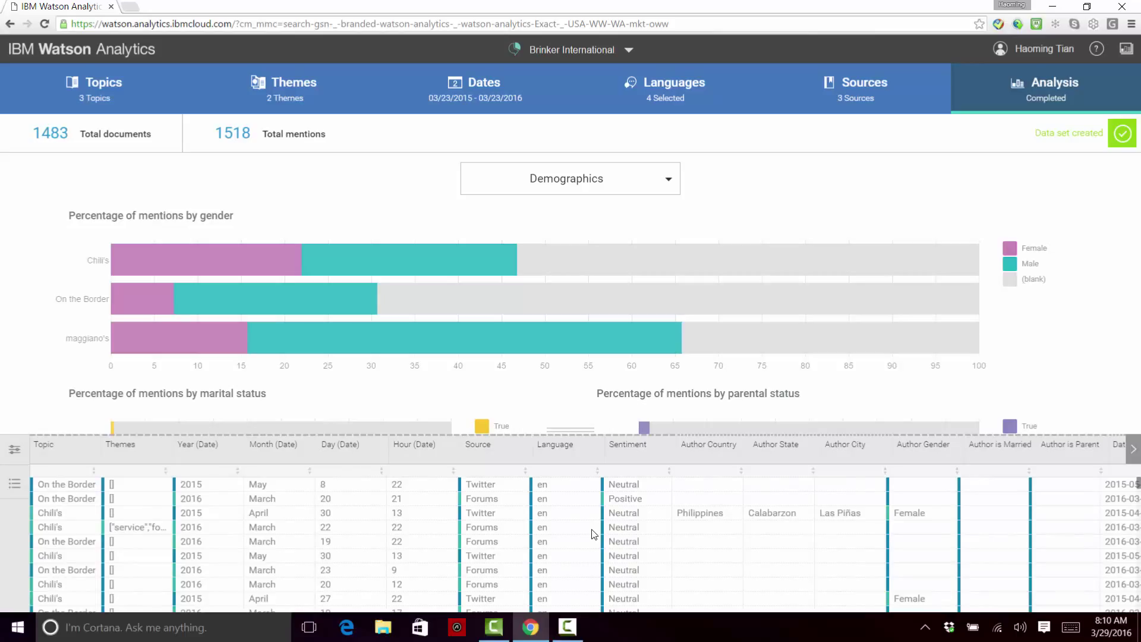
{"action": "left_click", "coordinate": [636, 457]}
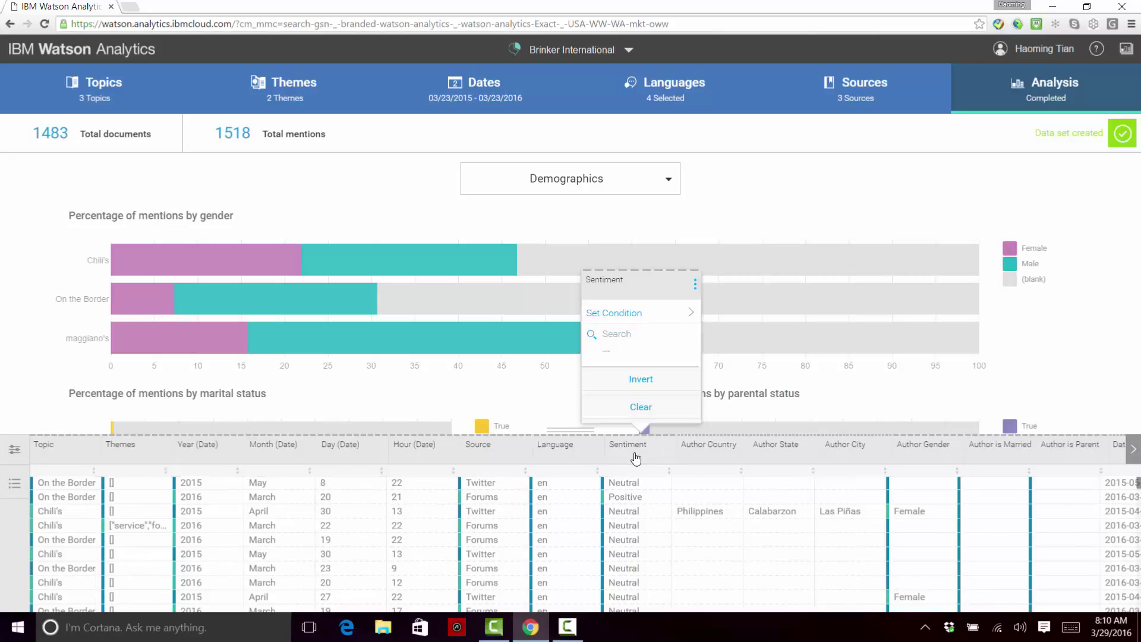
{"action": "left_click", "coordinate": [573, 438]}
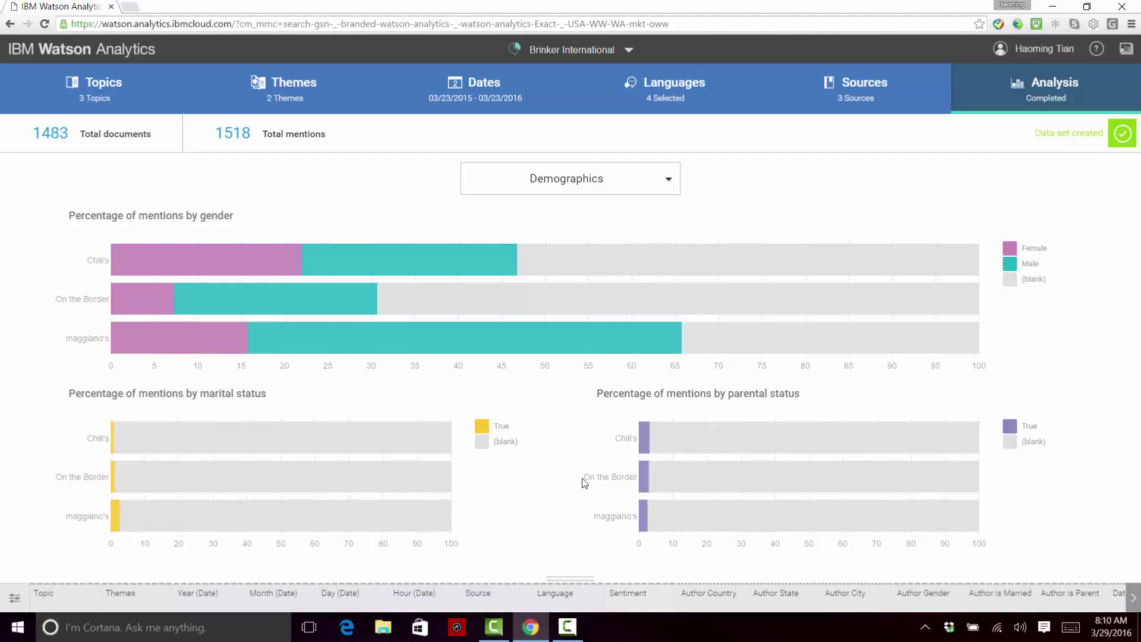